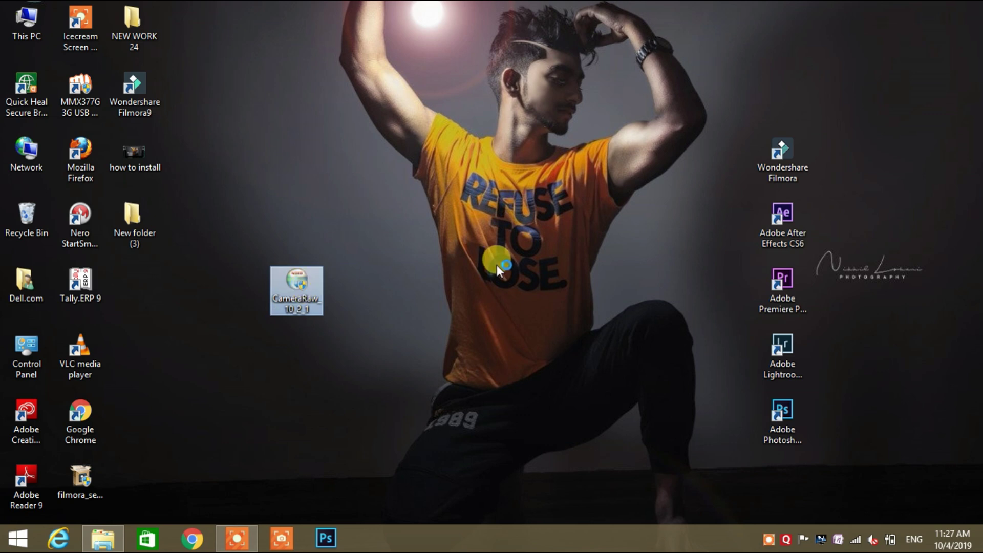
- Install Camera Raw 10.2.1 with its setup wizard and finish the installation
click(386, 254)
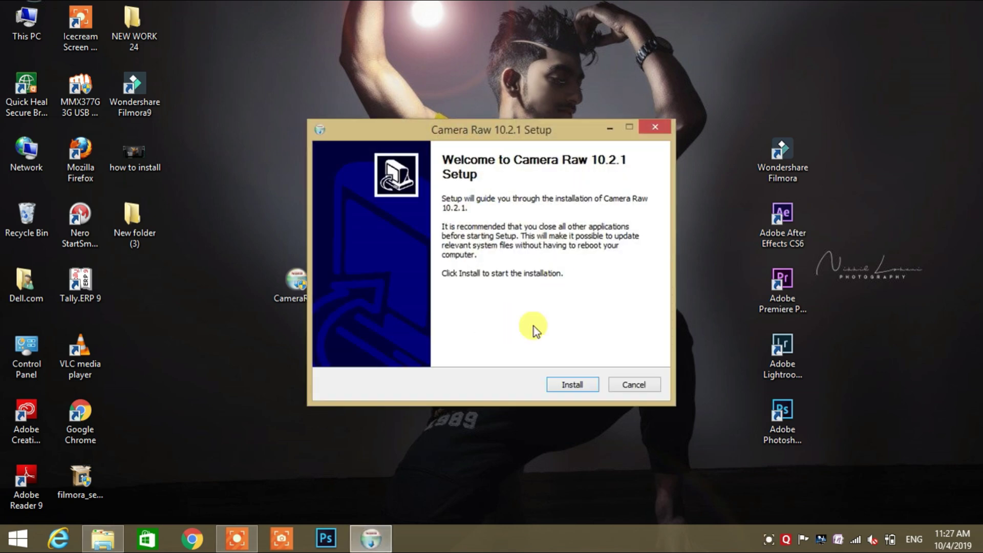
click(558, 385)
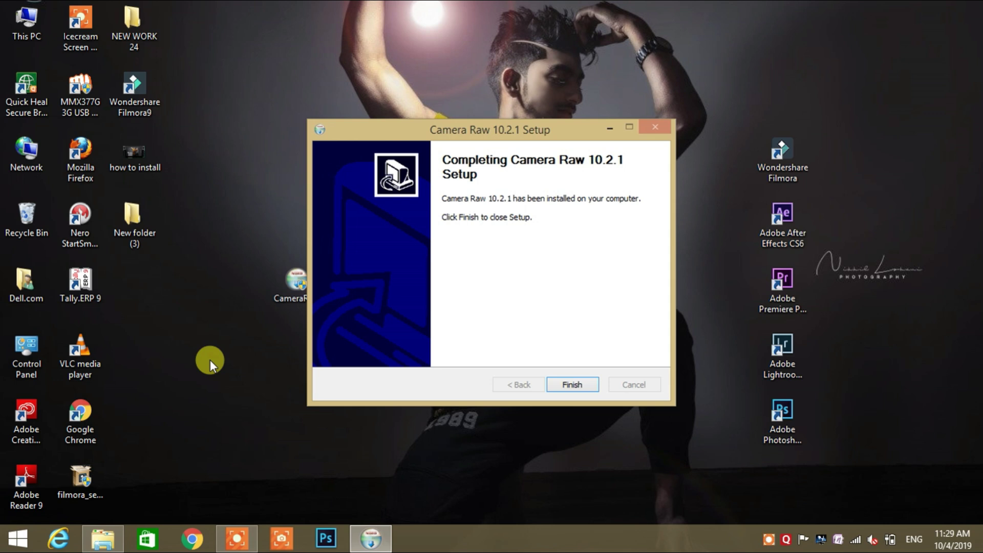
click(561, 386)
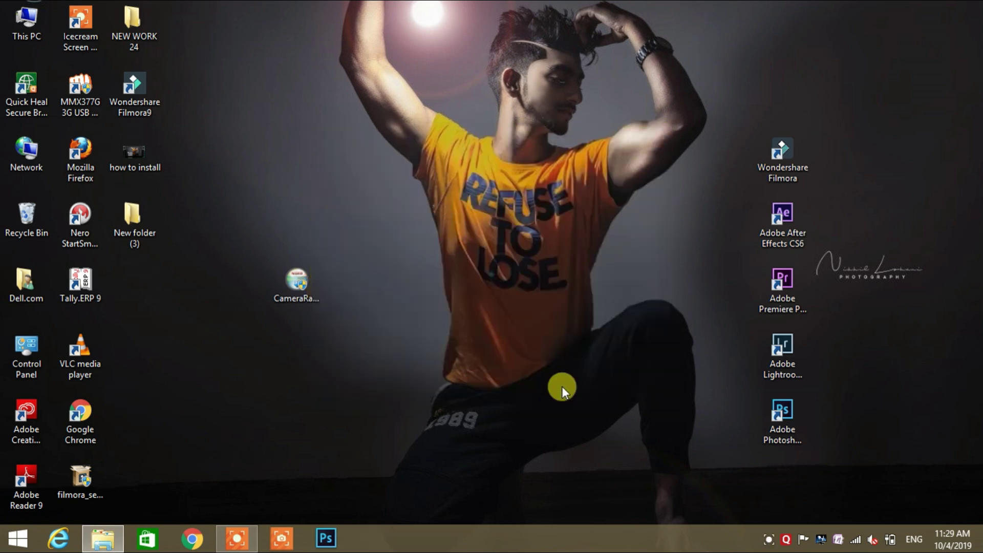
- Move the CameraRaw_10_2_1 installer below New folder (3) on the desktop and refresh the desktop
right_click(364, 263)
click(404, 310)
right_click(403, 309)
click(434, 351)
right_click(398, 274)
click(426, 318)
right_click(390, 257)
click(413, 294)
drag(300, 295, 145, 299)
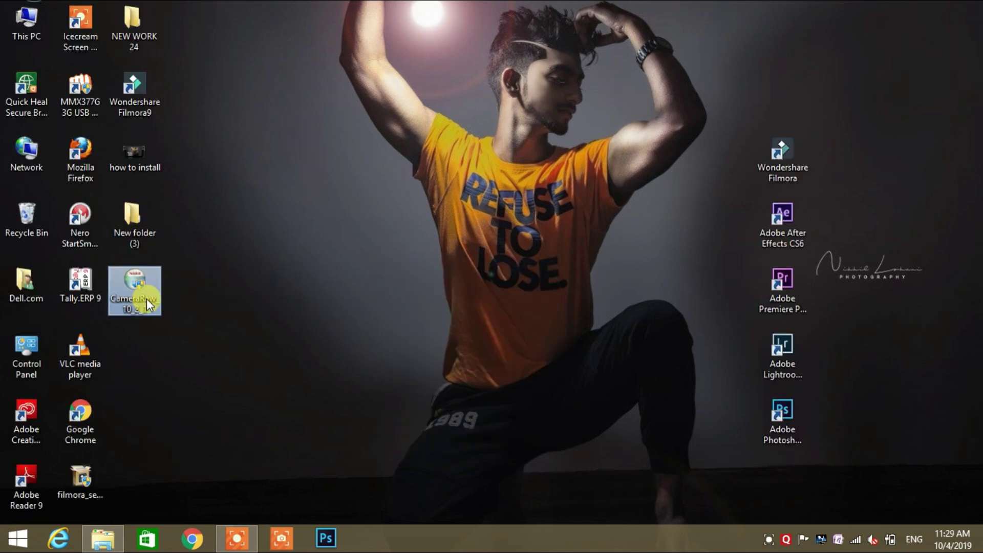
right_click(276, 194)
click(298, 234)
right_click(285, 198)
click(314, 237)
- Start Photoshop and check that the Camera Raw Filter is among the available filters
click(327, 528)
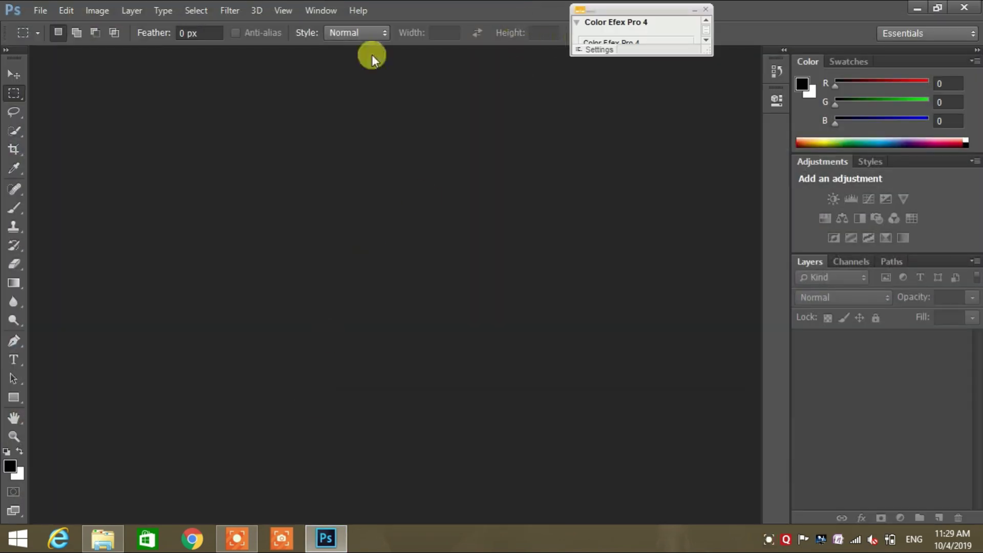
click(229, 11)
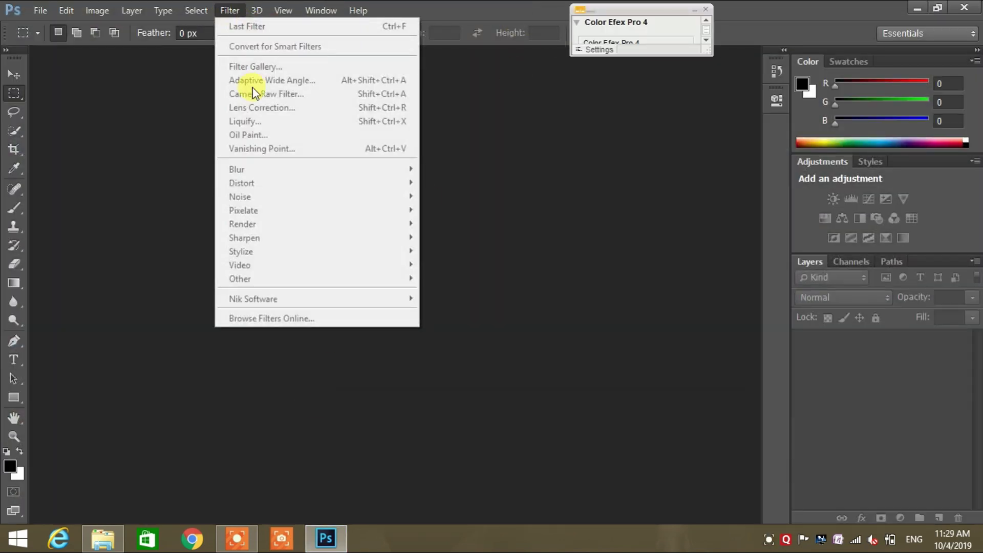
click(151, 112)
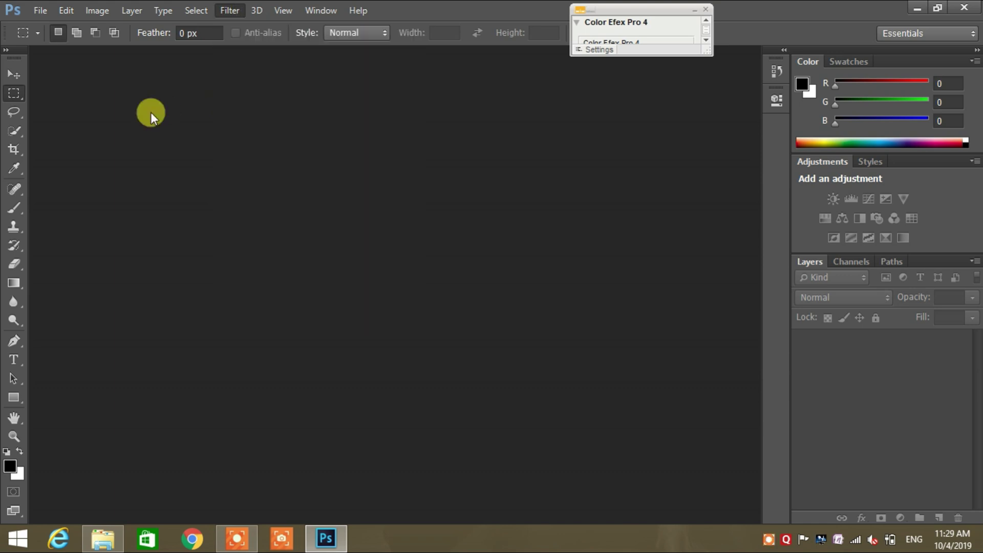
- Open the photo DSC_0303fx from New folder inside the desktop folder NEW WORK 24
click(43, 10)
click(54, 40)
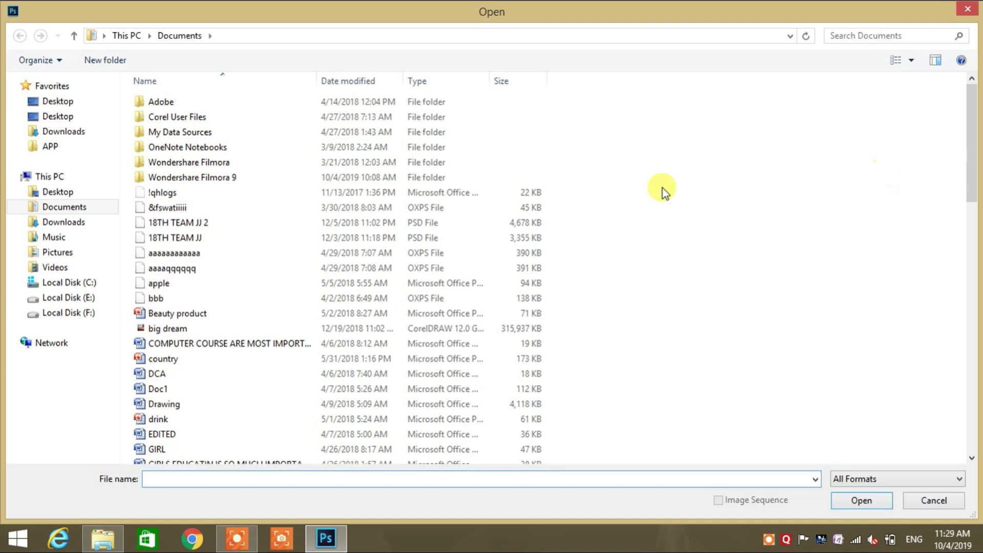
click(61, 190)
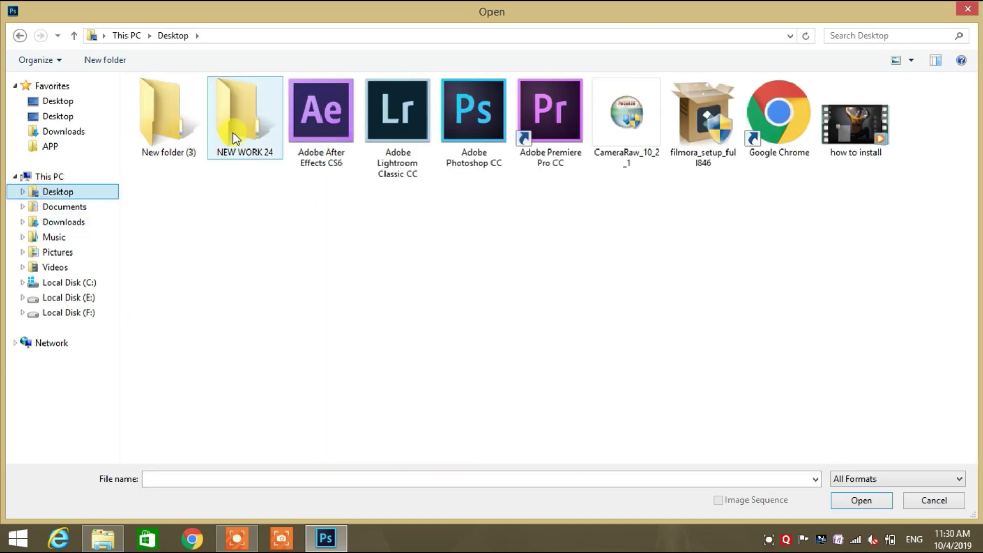
double_click(233, 133)
double_click(321, 125)
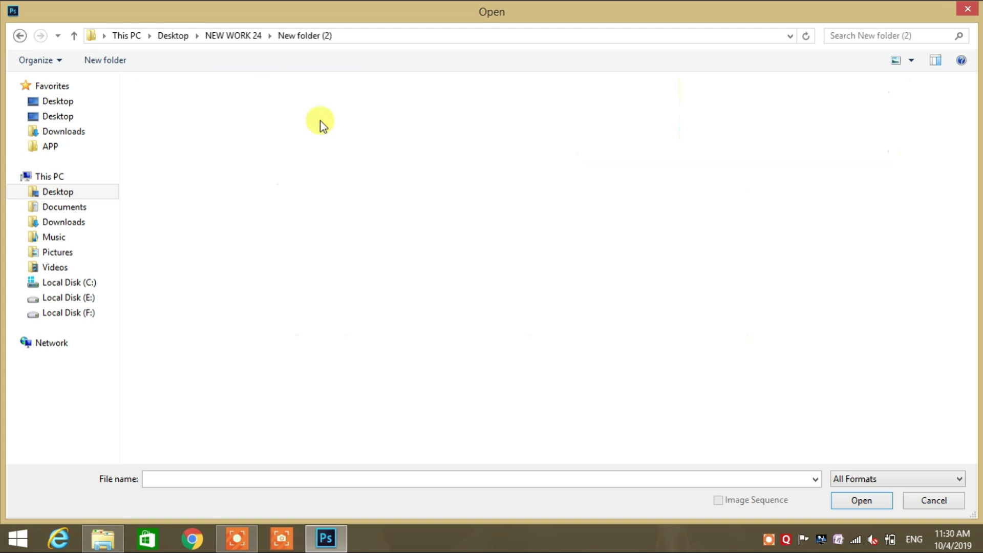
click(17, 37)
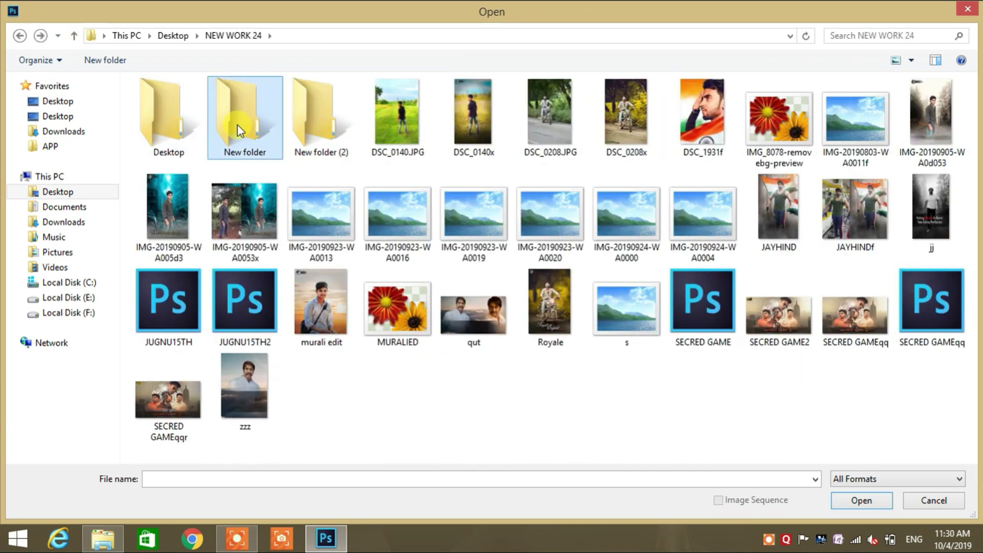
double_click(241, 124)
drag(970, 125, 969, 287)
scroll(961, 263, down, 2)
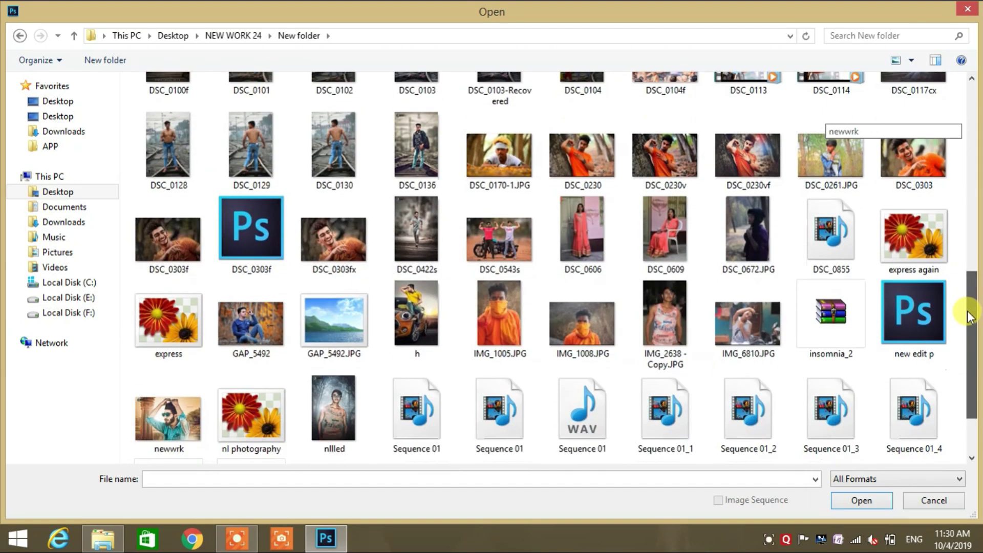
click(332, 271)
double_click(332, 267)
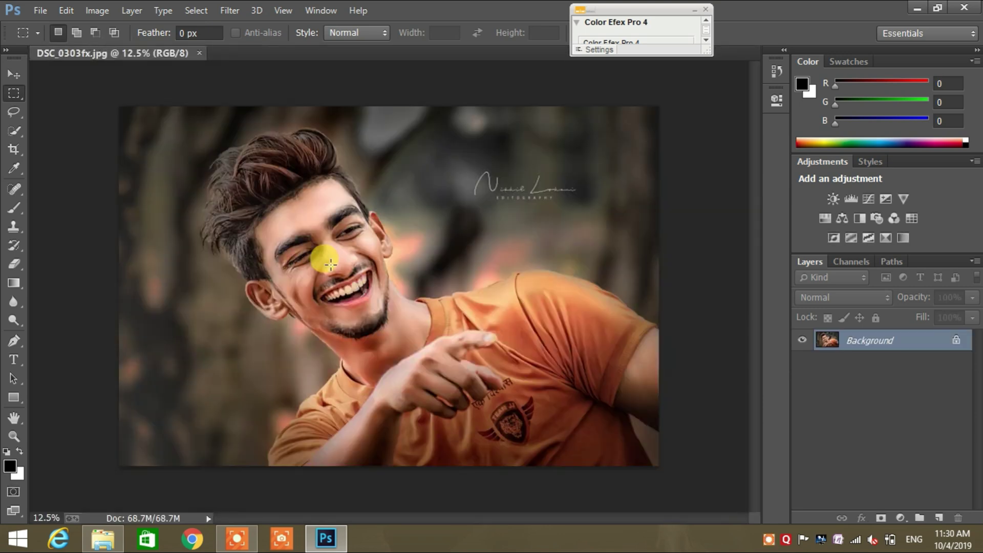
- Dismiss the floating Color Efex Pro 4 palette and open the photo in the Camera Raw Filter
click(705, 9)
click(230, 10)
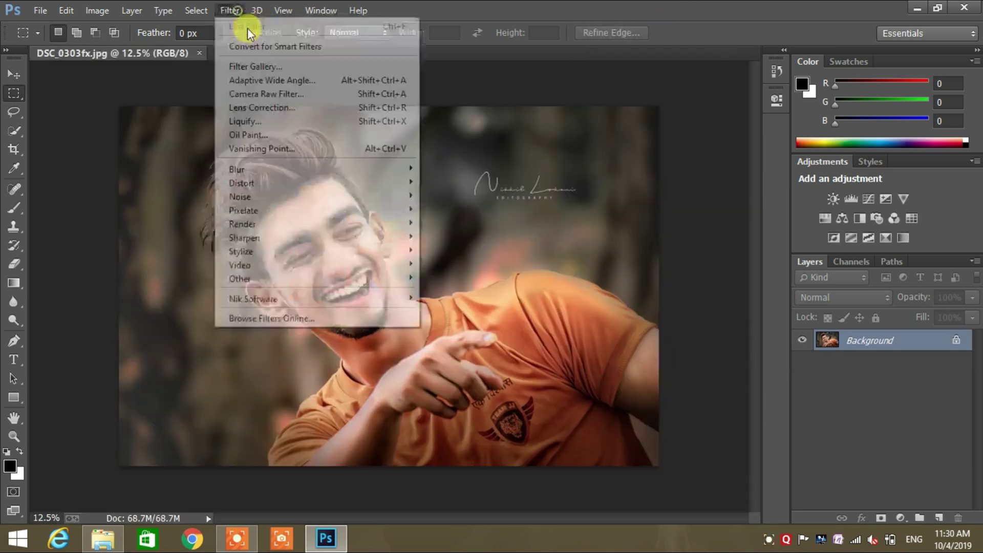
click(267, 93)
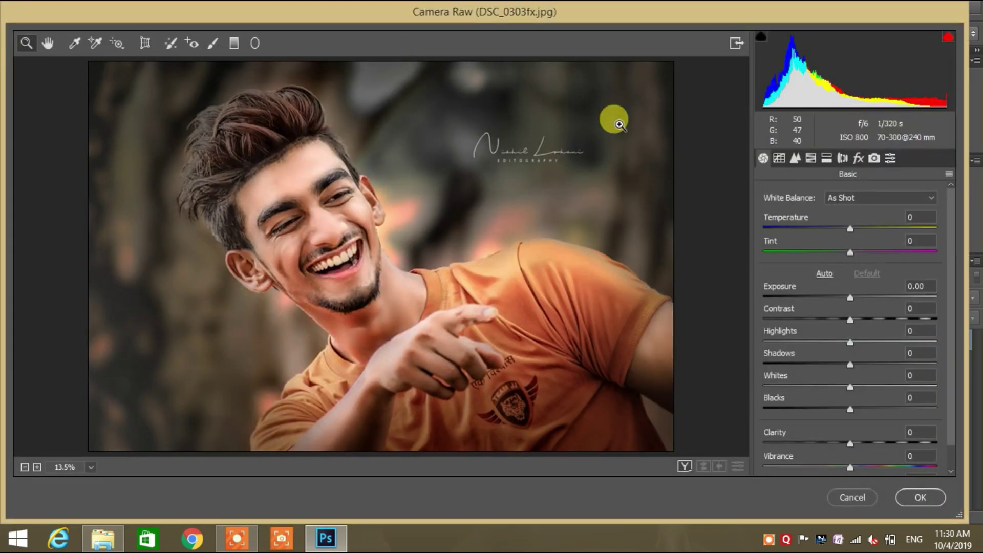
- Check the Camera Raw settings folder for presets to load, without loading any
click(892, 158)
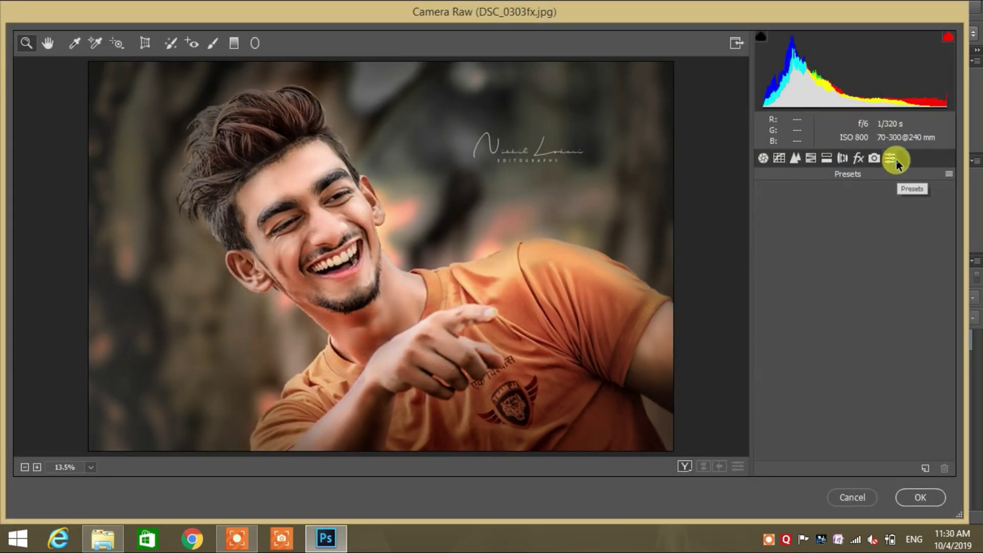
click(949, 175)
click(883, 295)
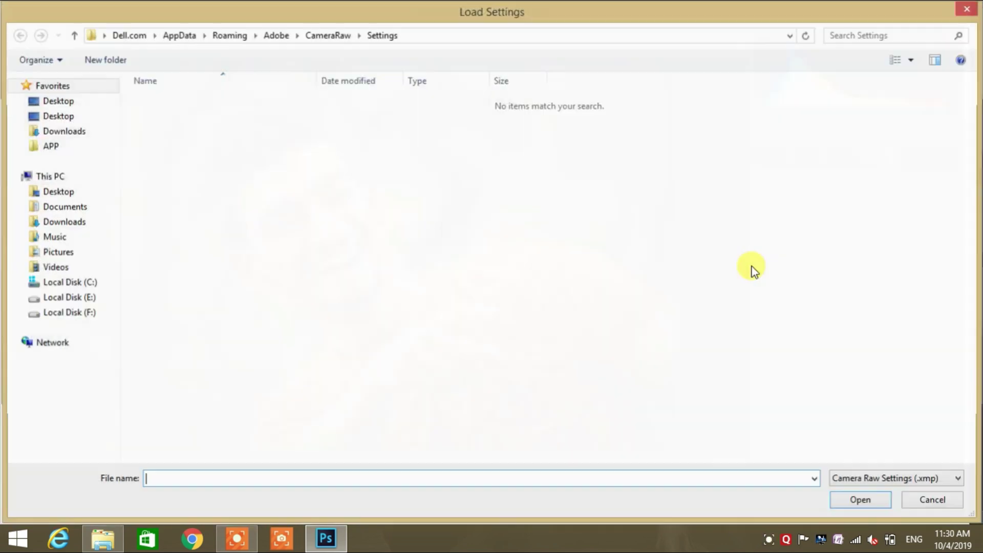
click(967, 8)
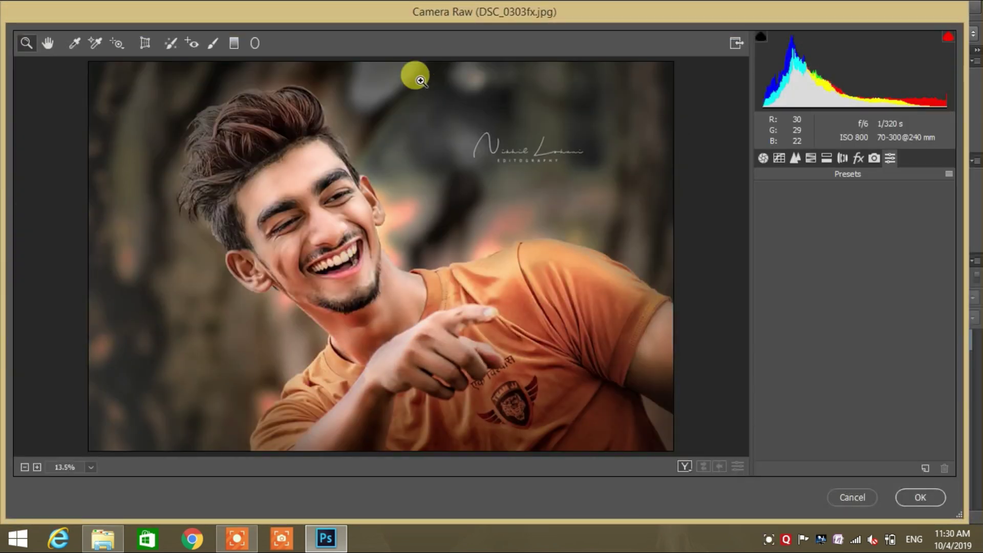
- Adjust the photo's basic settings to Highlights -3, Shadows -2 and Clarity +2, trying a cooler Temperature and returning it to 0
click(763, 158)
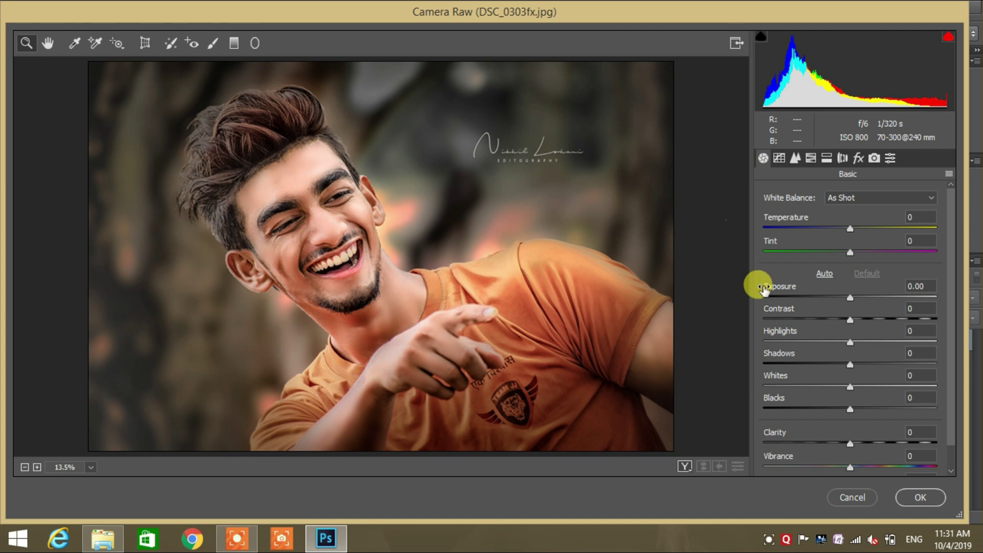
drag(841, 346, 845, 378)
drag(896, 232, 851, 237)
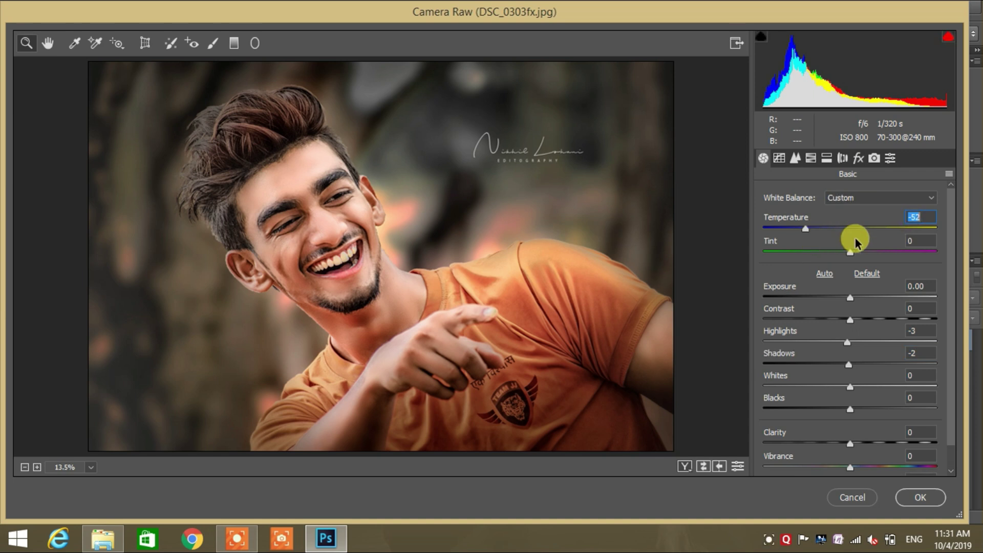
drag(846, 443, 914, 448)
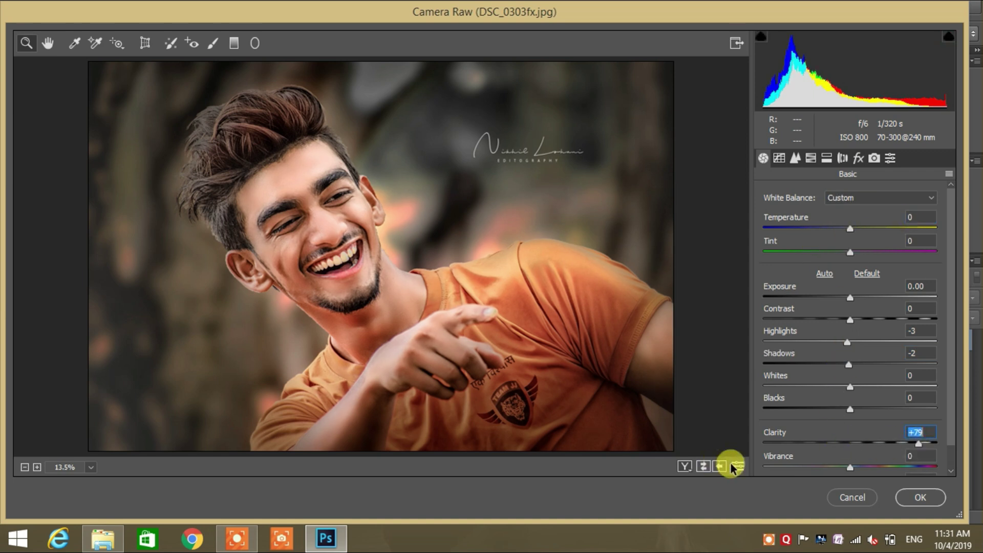
mouse_move(856, 454)
mouse_down()
mouse_move(871, 455)
mouse_move(830, 454)
mouse_move(876, 451)
mouse_move(849, 450)
mouse_up()
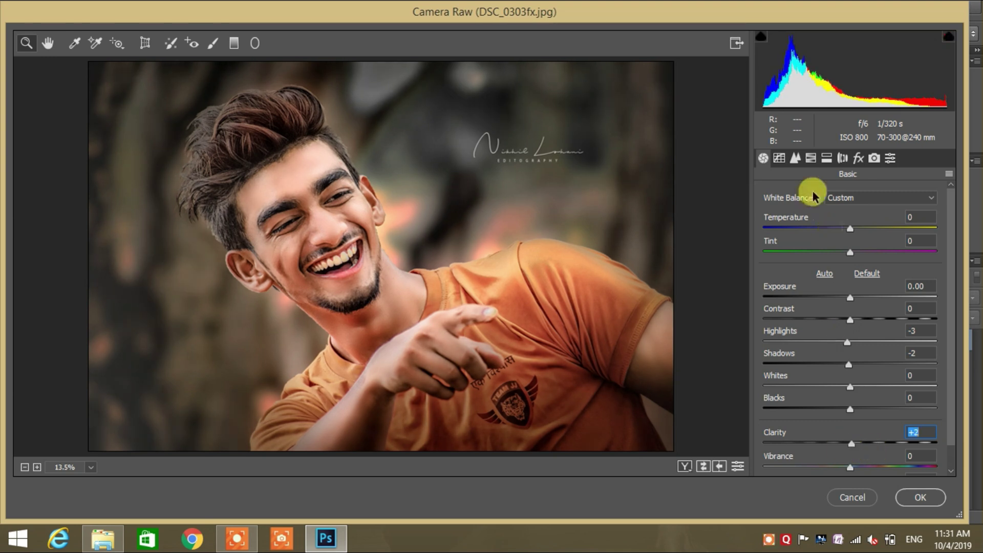
- Raise the Oranges luminance to about +7 and Vibrance to +48, and apply the Camera Raw filter
click(811, 158)
mouse_move(854, 284)
mouse_down()
mouse_move(891, 289)
mouse_move(827, 290)
mouse_move(866, 290)
mouse_up()
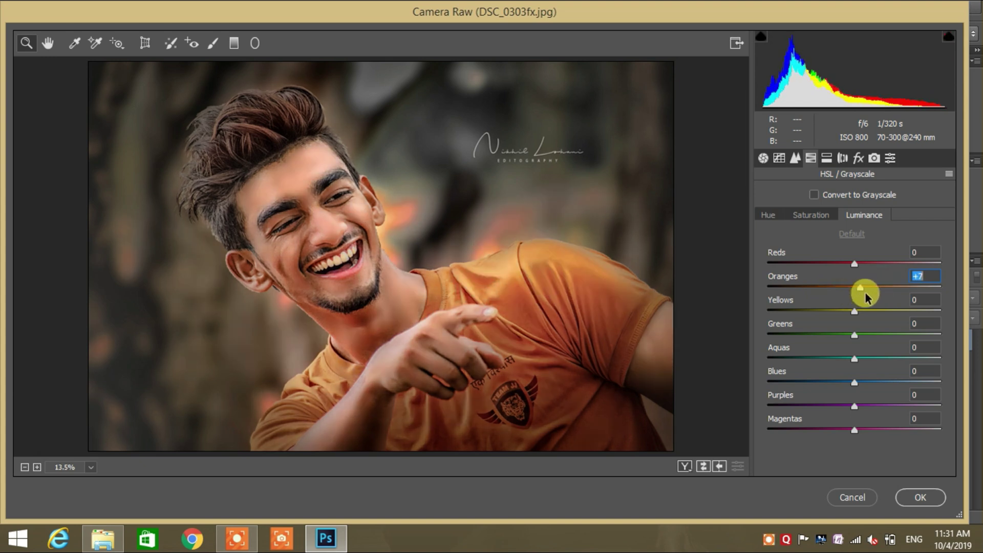
click(763, 158)
drag(851, 441, 855, 439)
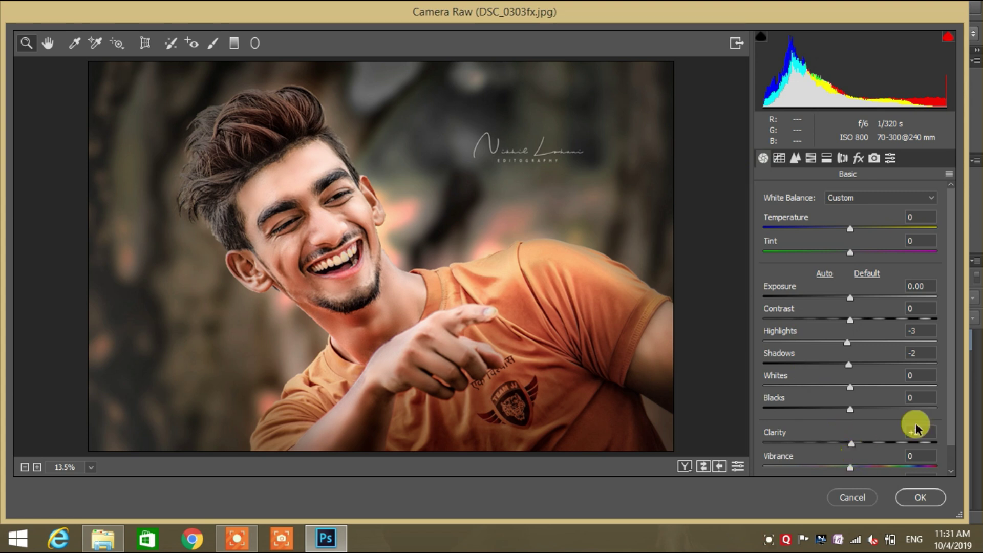
drag(950, 397, 950, 434)
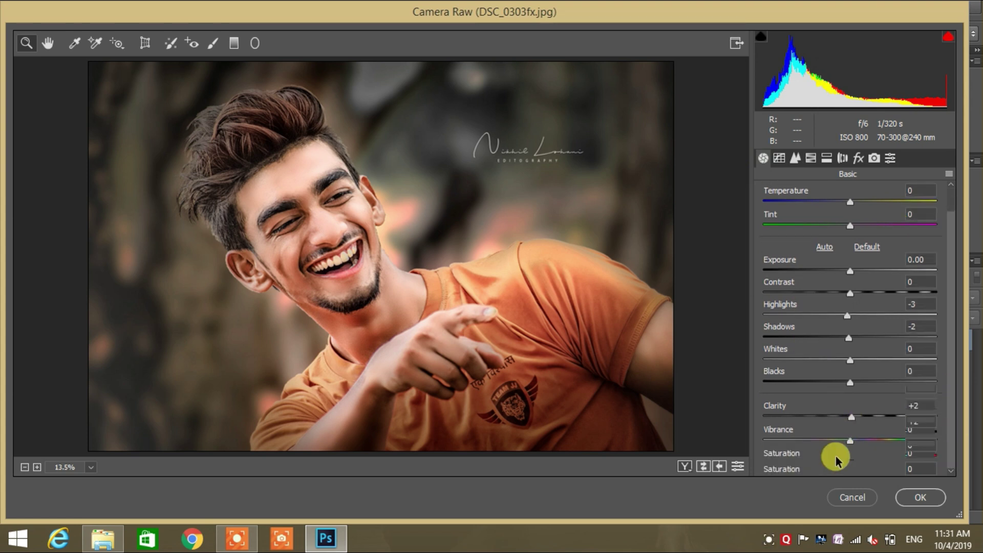
drag(849, 441, 891, 446)
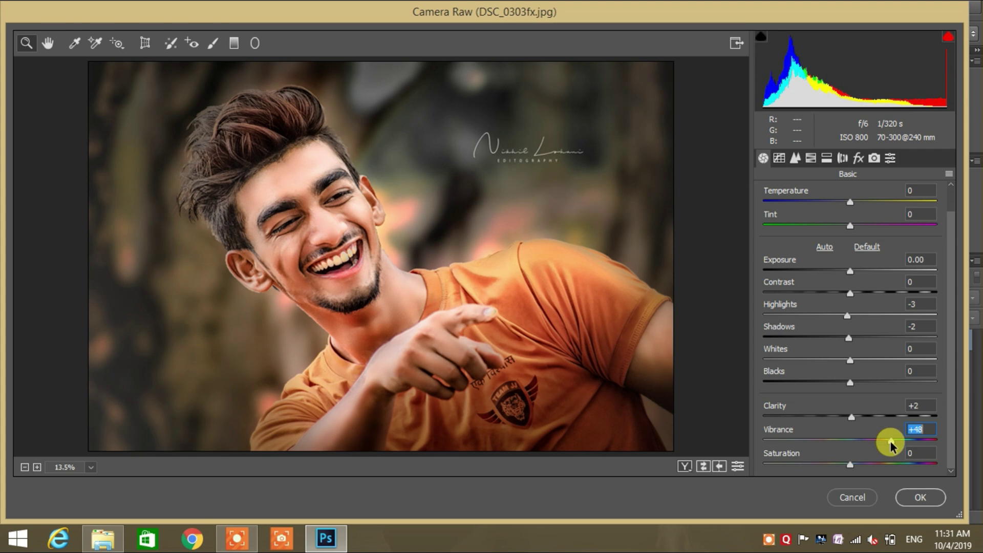
click(914, 499)
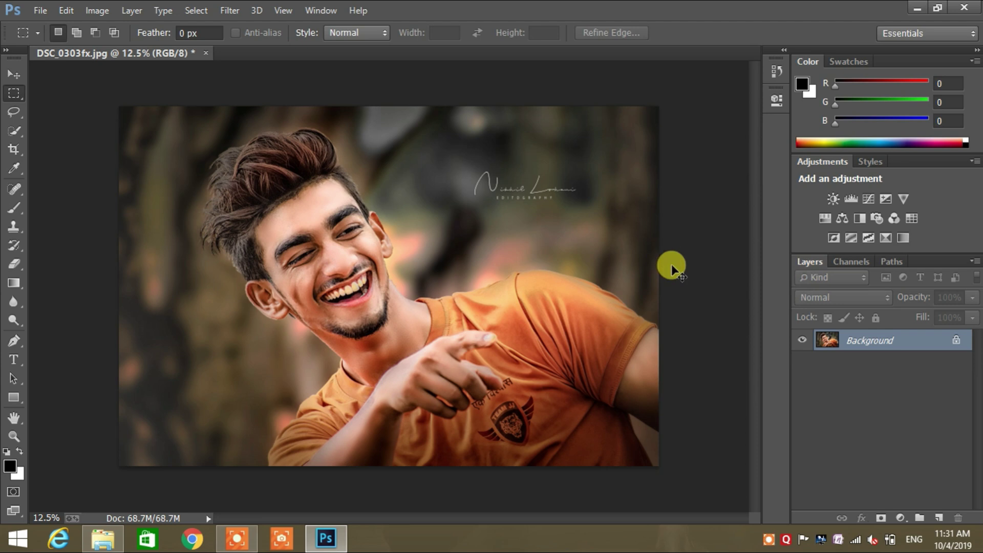
- Duplicate the Background layer and hide the original Background
key(ctrl+plus)
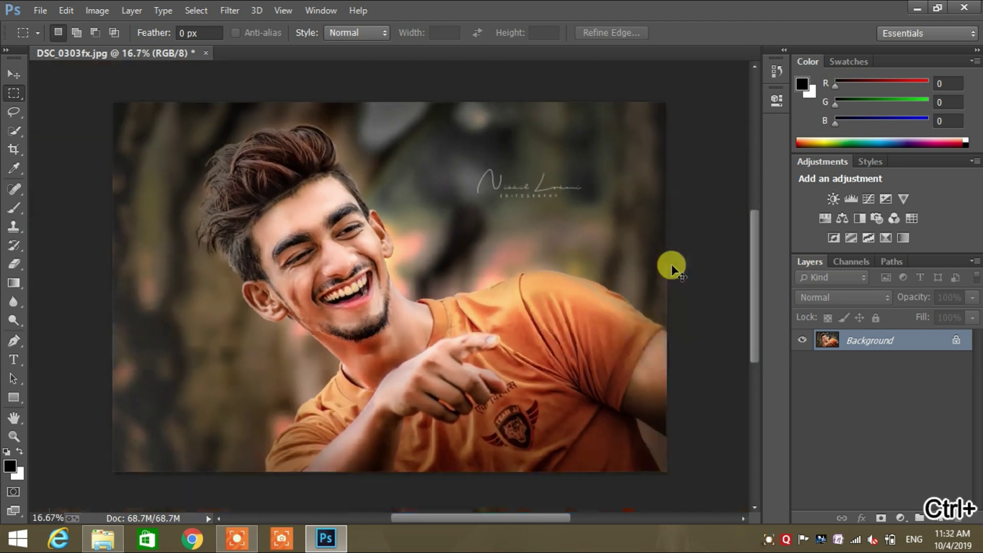
key(ctrl+minus)
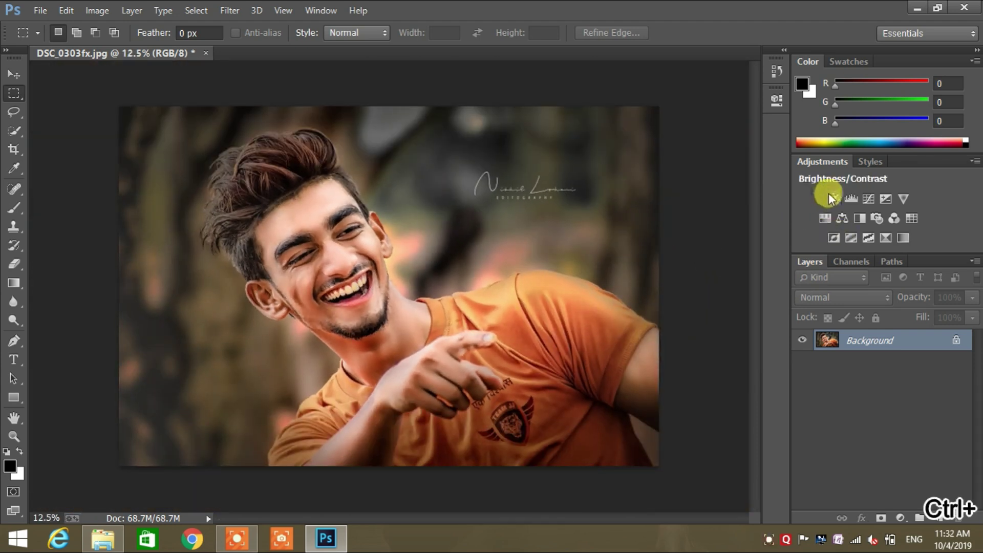
key(ctrl+j)
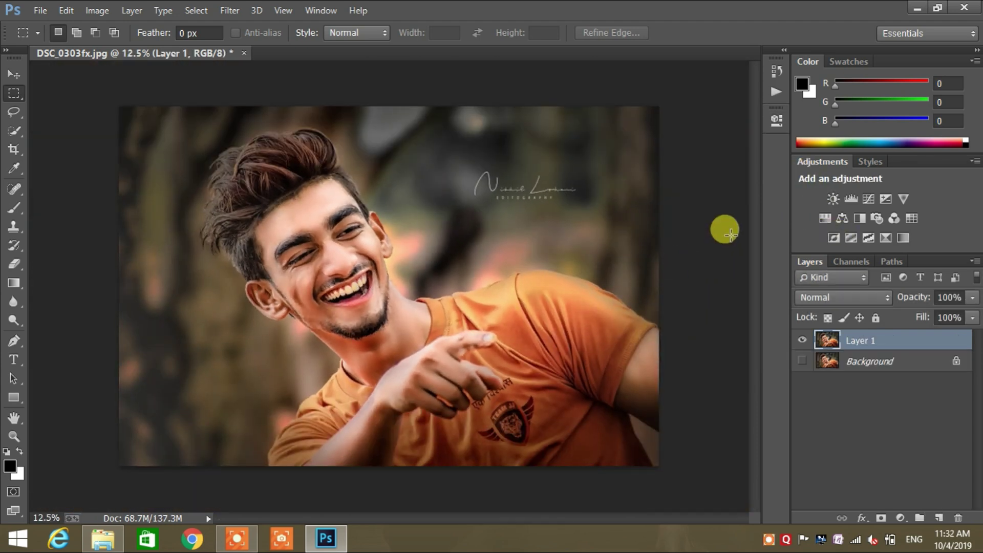
- Close Photoshop without saving the edited photo
click(960, 9)
click(515, 218)
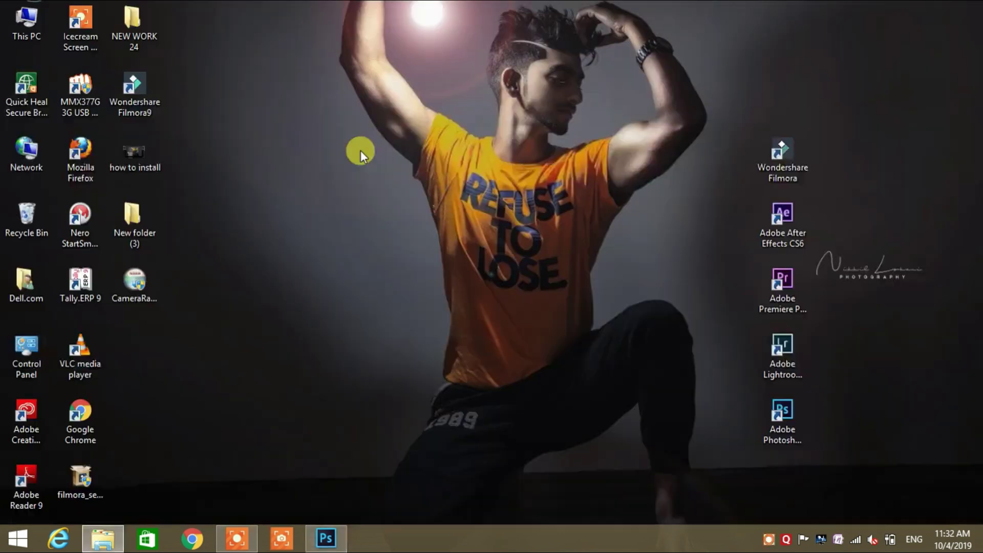
- Refresh the desktop and move the CameraRaw_10_2_1 installer into the empty space beside New folder (3)
right_click(312, 127)
click(345, 172)
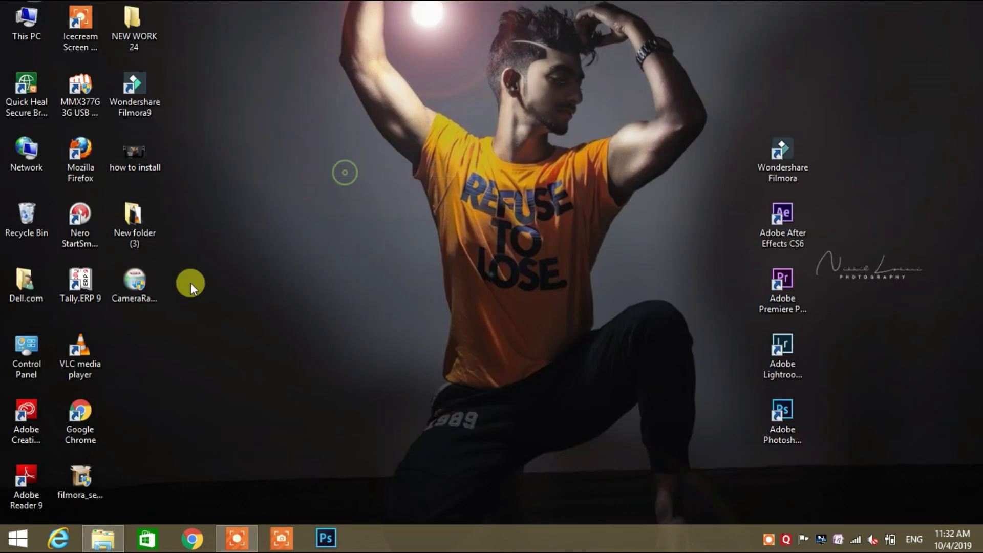
drag(160, 280, 247, 300)
drag(251, 229, 251, 229)
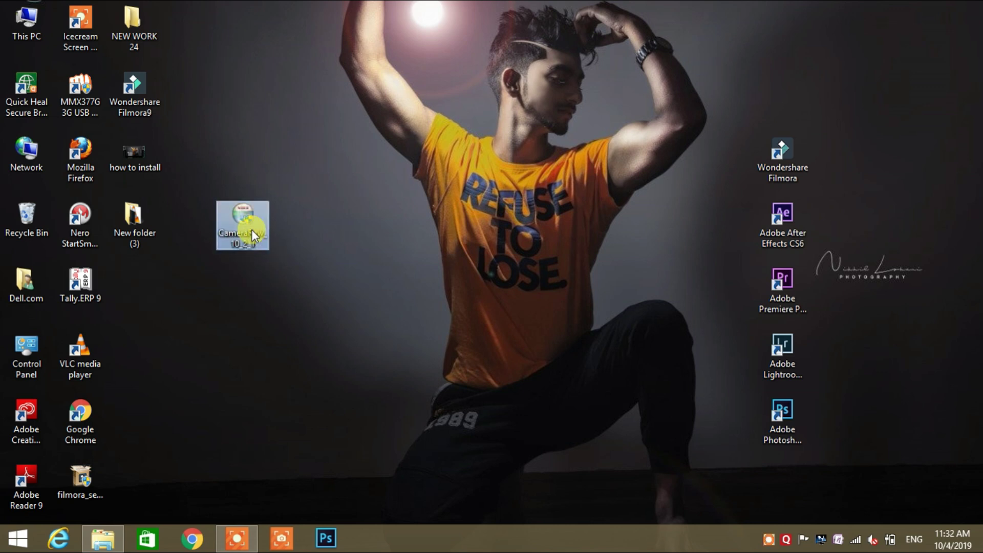